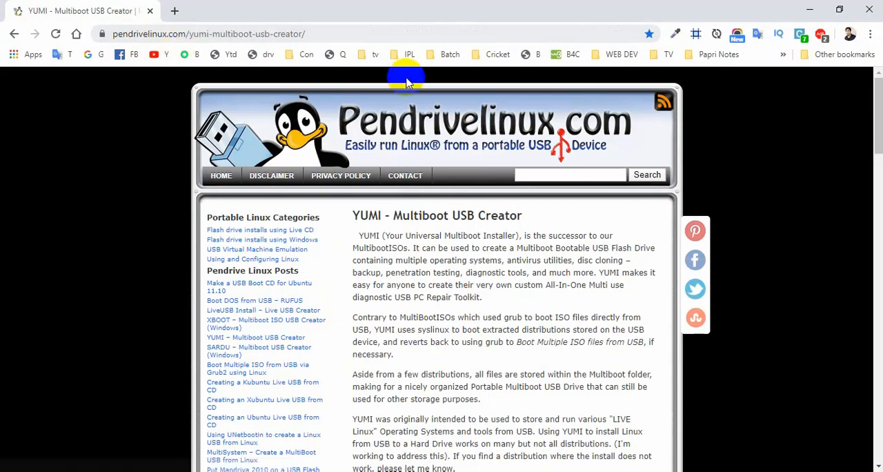
Download the legacy YUMI-2.0.6.9.exe installer from the YUMI Multiboot USB Creator page.
{"action": "left_click_drag", "start_coordinate": [879, 123], "coordinate": [878, 320]}
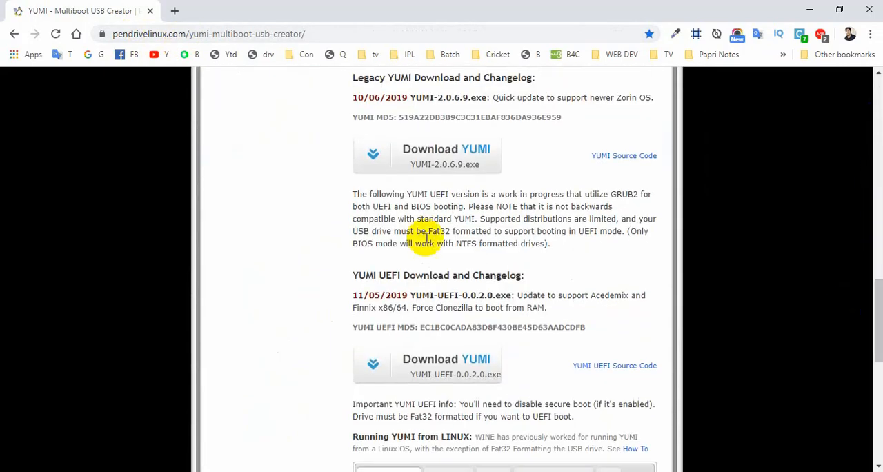
{"action": "left_click", "coordinate": [417, 166]}
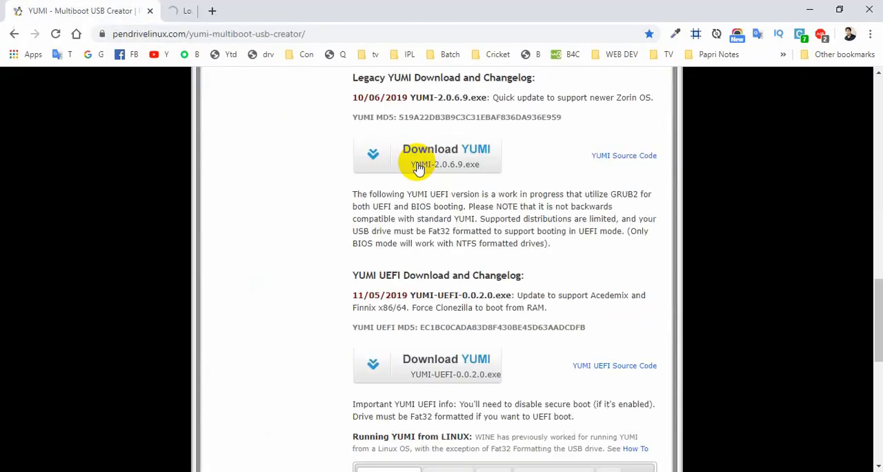
{"action": "left_click", "coordinate": [436, 301]}
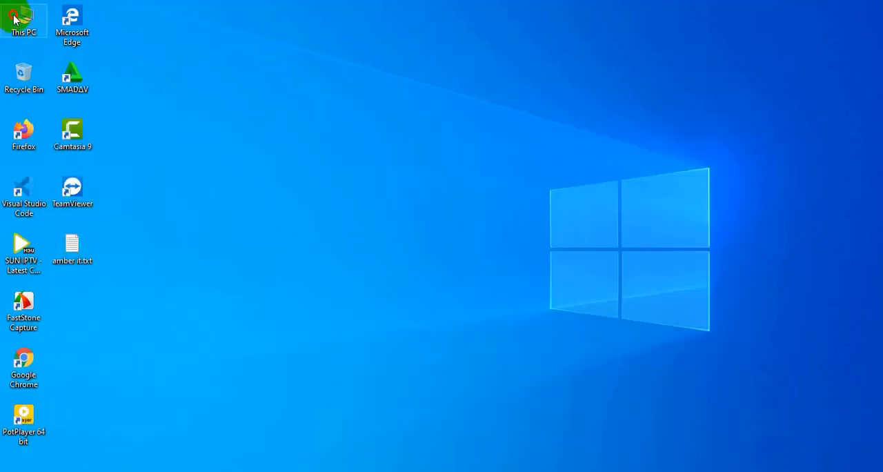
Run YUMI-2.0.6.9.exe from the Programs folder in Downloads and accept its license agreement.
{"action": "double_click", "coordinate": [14, 19]}
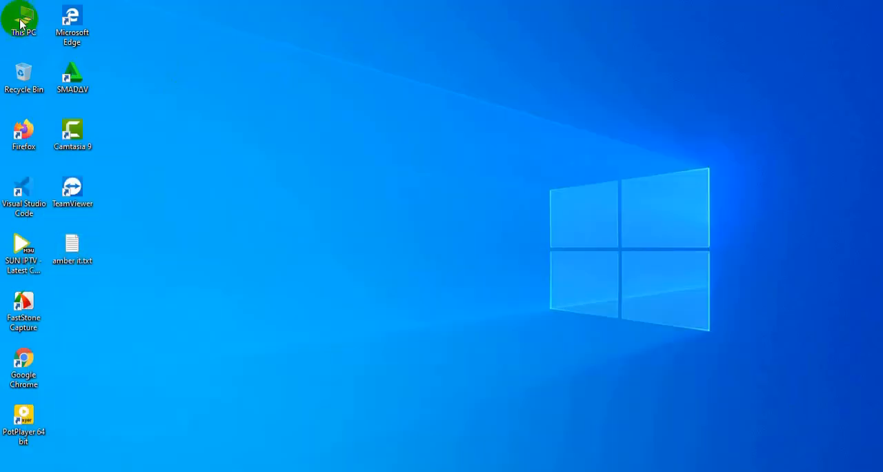
{"action": "left_click", "coordinate": [78, 241]}
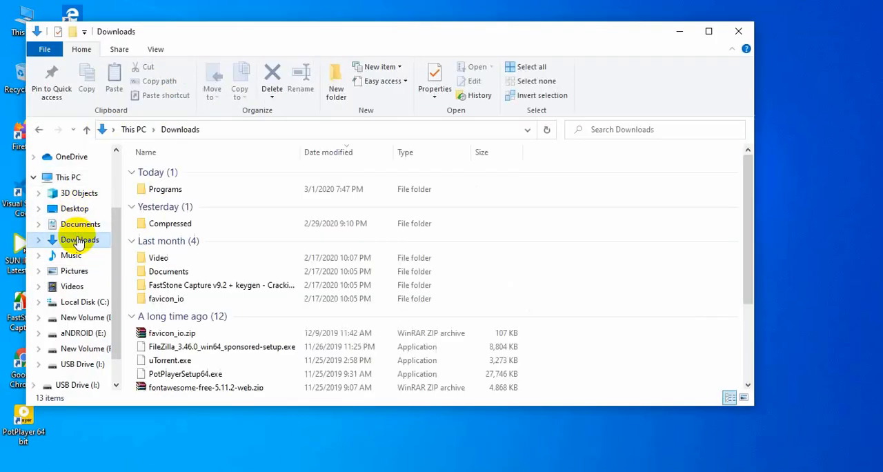
{"action": "double_click", "coordinate": [165, 189]}
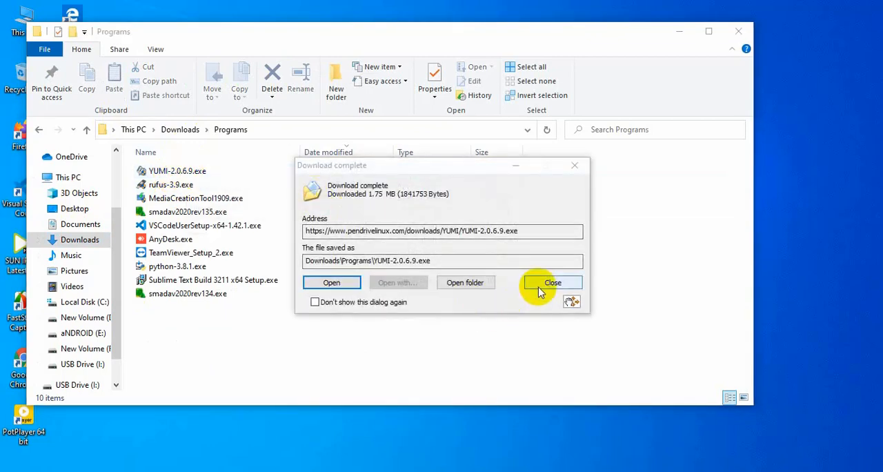
{"action": "left_click", "coordinate": [536, 282]}
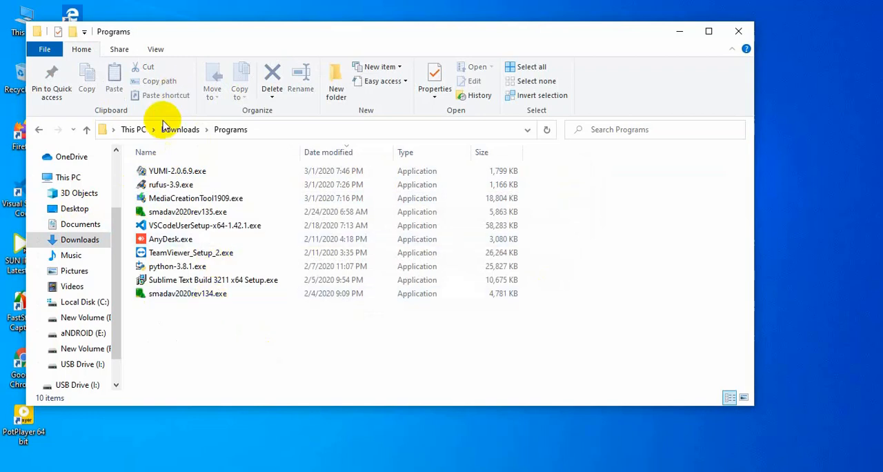
{"action": "double_click", "coordinate": [158, 170]}
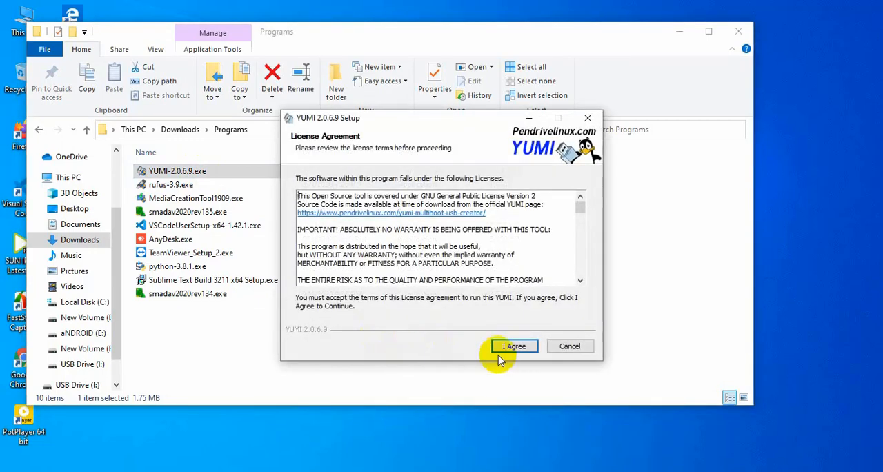
{"action": "left_click", "coordinate": [514, 346]}
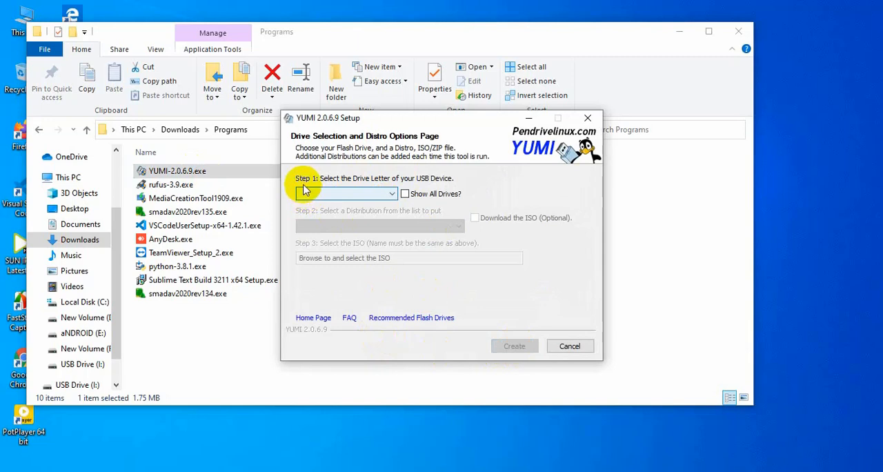
Choose USB drive I: (Disk 1) as the target and Single Windows Vista/7/8/10 Installer as the distribution.
{"action": "left_click", "coordinate": [385, 194]}
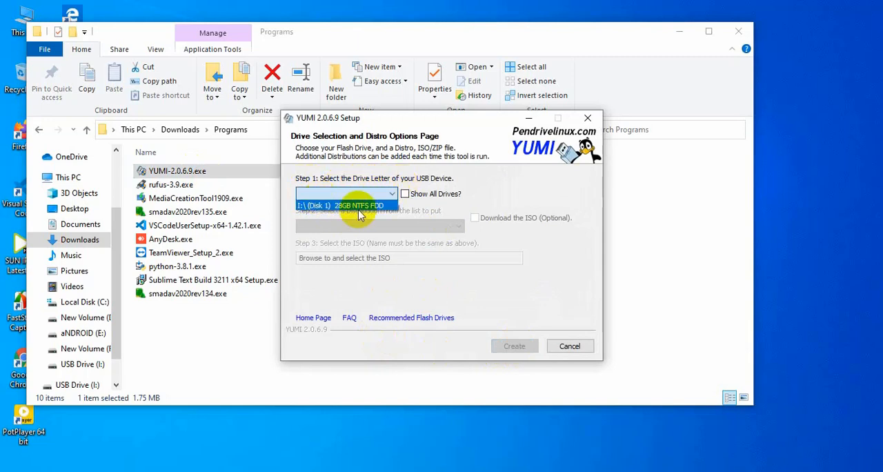
{"action": "left_click", "coordinate": [362, 205]}
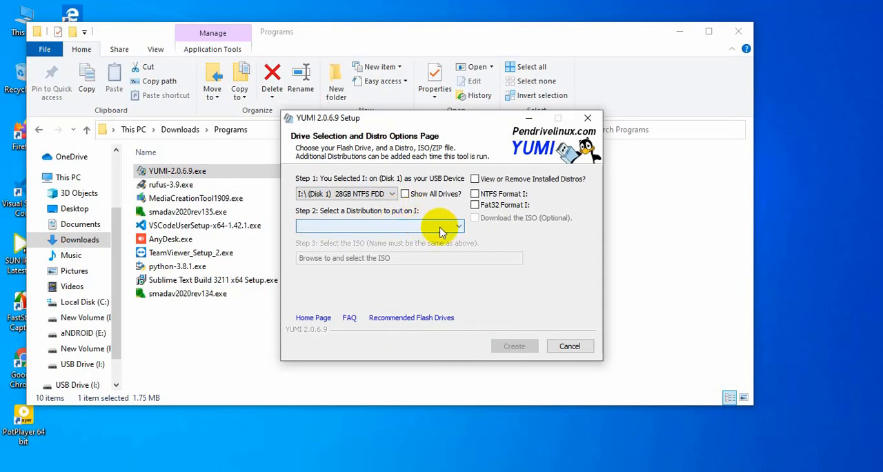
{"action": "left_click", "coordinate": [440, 231]}
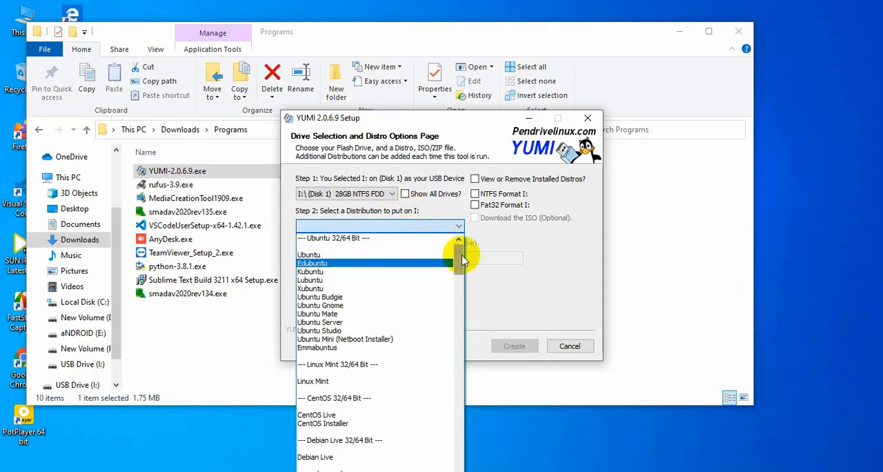
{"action": "left_click_drag", "start_coordinate": [462, 260], "coordinate": [460, 471]}
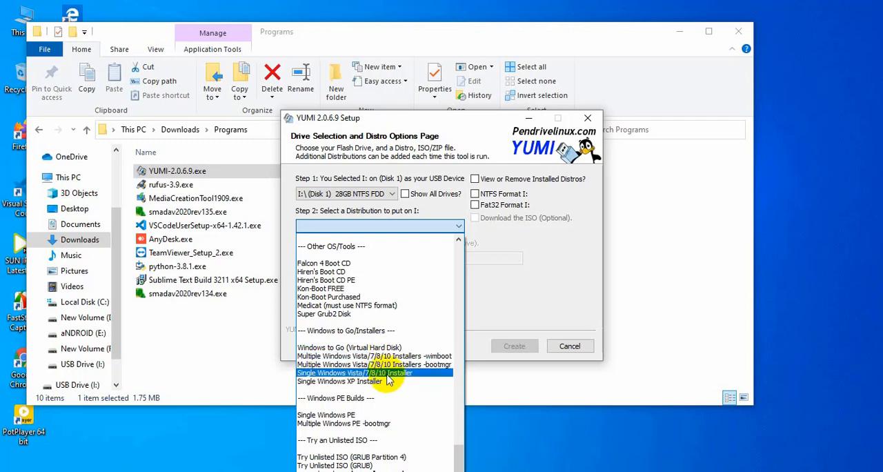
{"action": "left_click", "coordinate": [388, 373]}
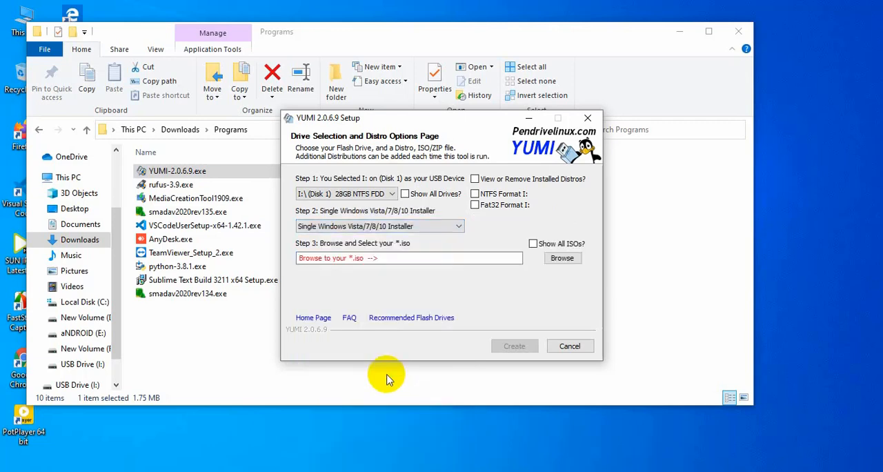
{"action": "left_click", "coordinate": [444, 232]}
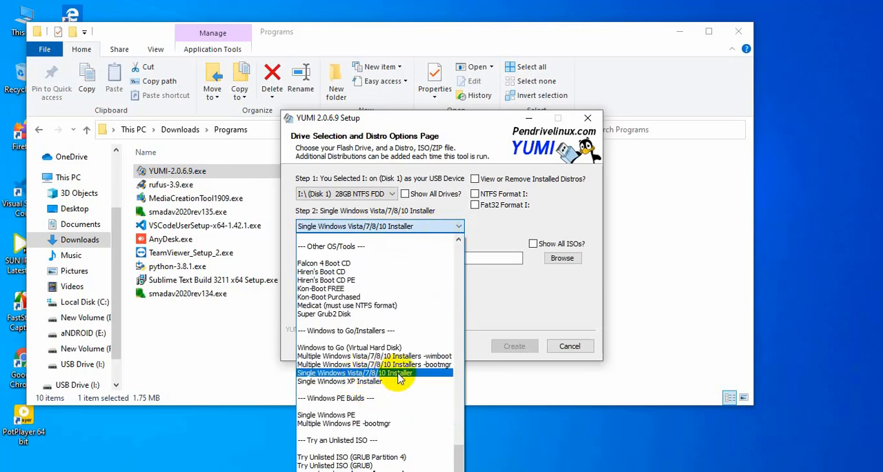
{"action": "left_click", "coordinate": [398, 377]}
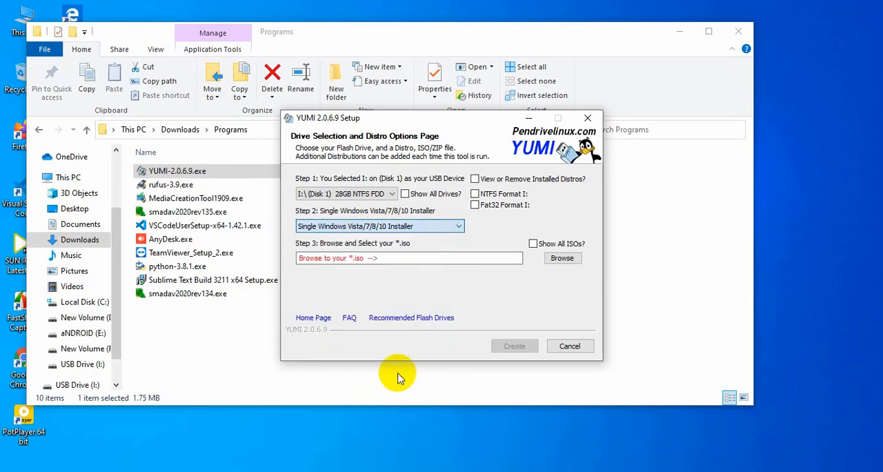
Load Windows 64 BIT.iso from D:\SOFTWARE\Operating System Software\WINDOWS 10 20.08.2019 as the source image.
{"action": "left_click", "coordinate": [560, 259]}
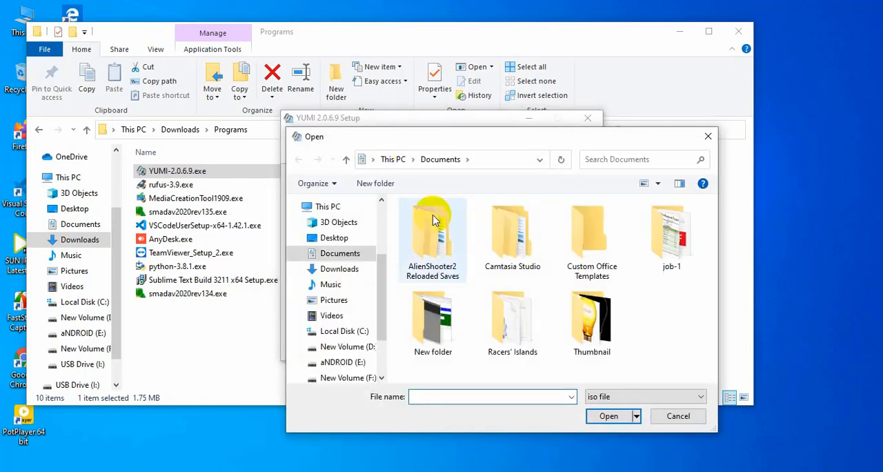
{"action": "left_click", "coordinate": [347, 347]}
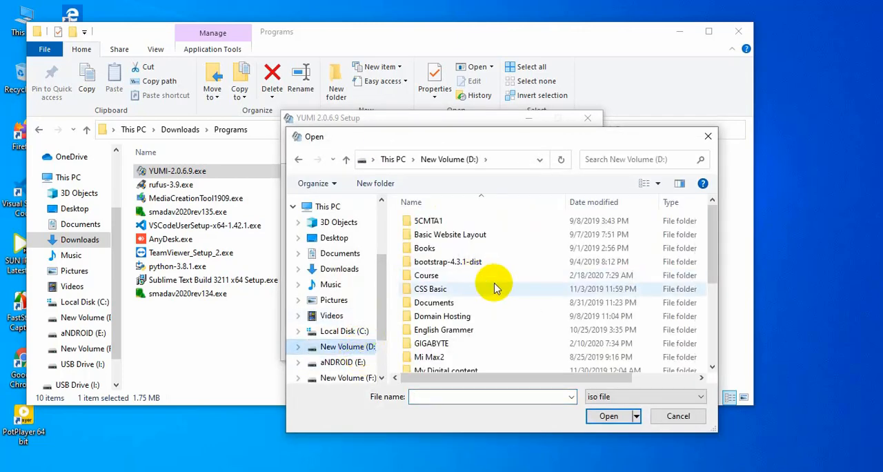
{"action": "left_click", "coordinate": [712, 300]}
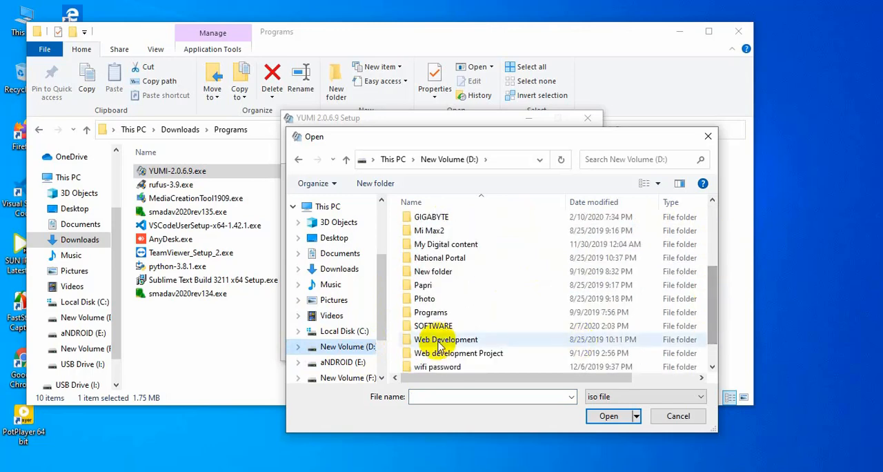
{"action": "double_click", "coordinate": [434, 329]}
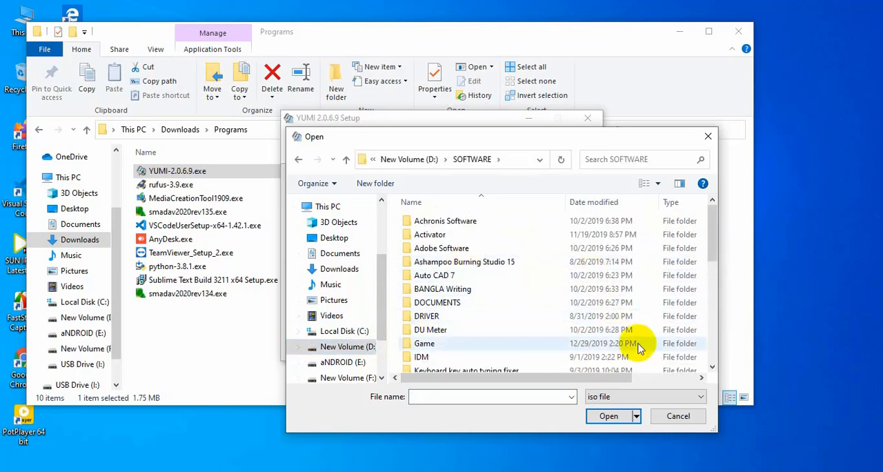
{"action": "left_click_drag", "start_coordinate": [709, 242], "coordinate": [710, 277]}
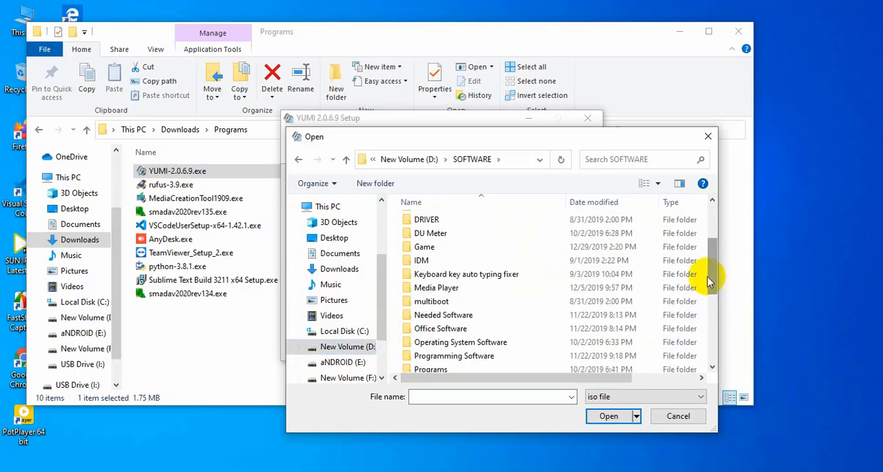
{"action": "double_click", "coordinate": [464, 349]}
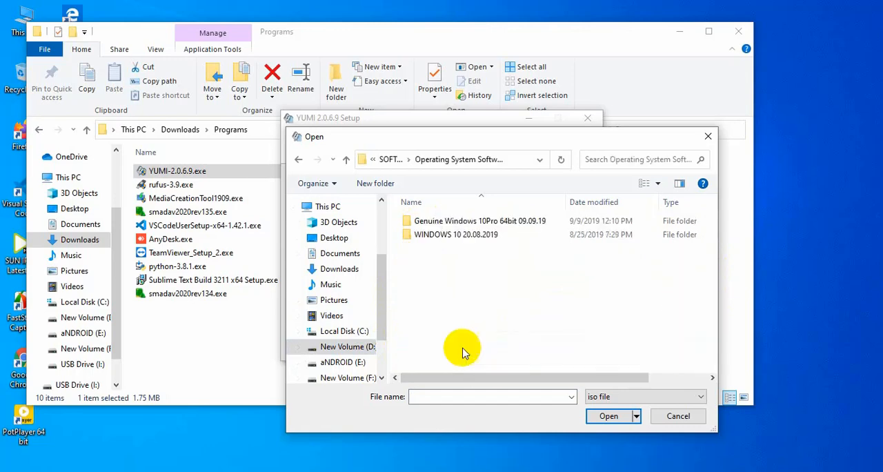
{"action": "double_click", "coordinate": [441, 235]}
{"action": "left_click", "coordinate": [442, 222]}
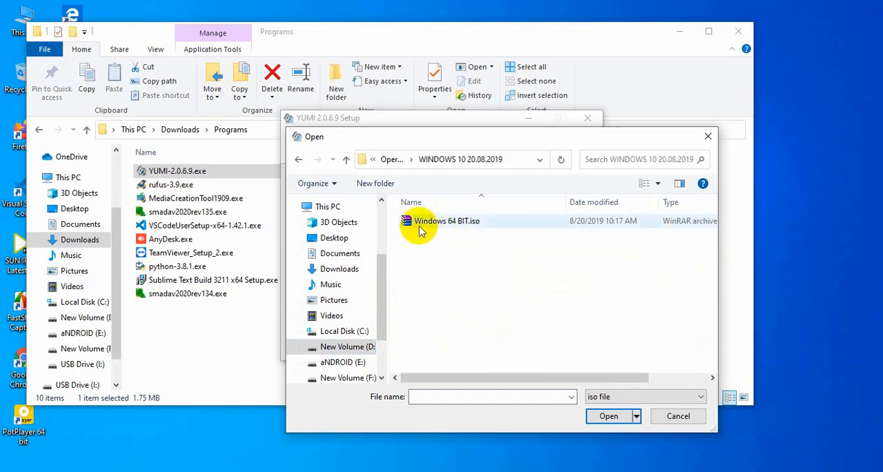
{"action": "left_click", "coordinate": [608, 415]}
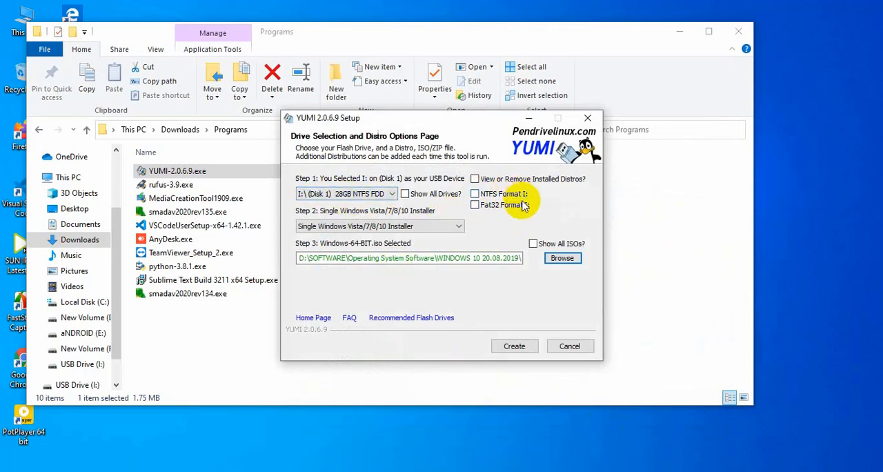
Enable Fat32 formatting of drive I: and reselect Single Windows Vista/7/8/10 Installer as the distribution.
{"action": "left_click", "coordinate": [475, 205]}
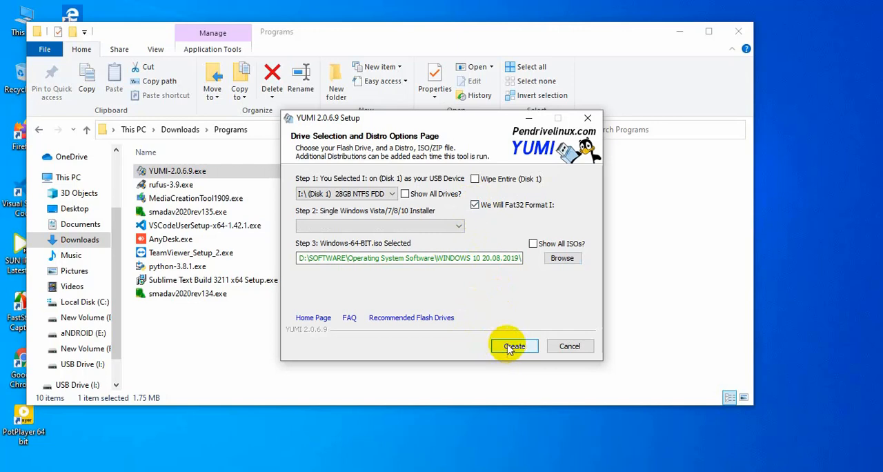
{"action": "left_click", "coordinate": [457, 227]}
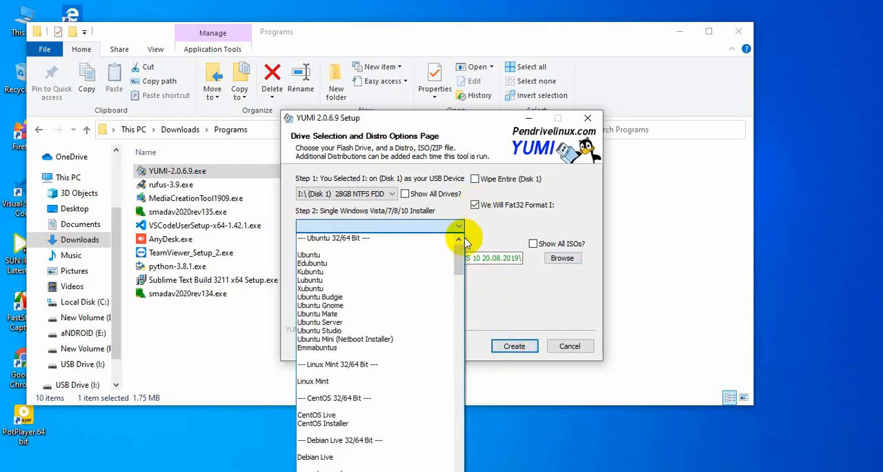
{"action": "left_click_drag", "start_coordinate": [460, 254], "coordinate": [459, 465]}
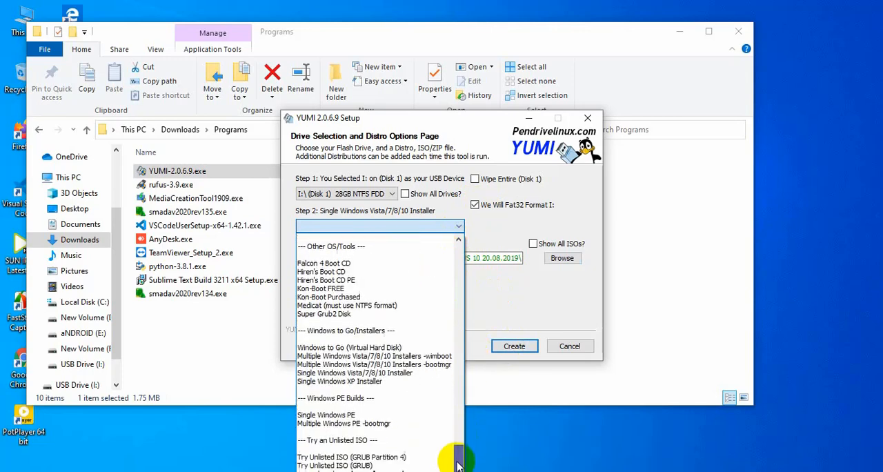
{"action": "left_click", "coordinate": [385, 376]}
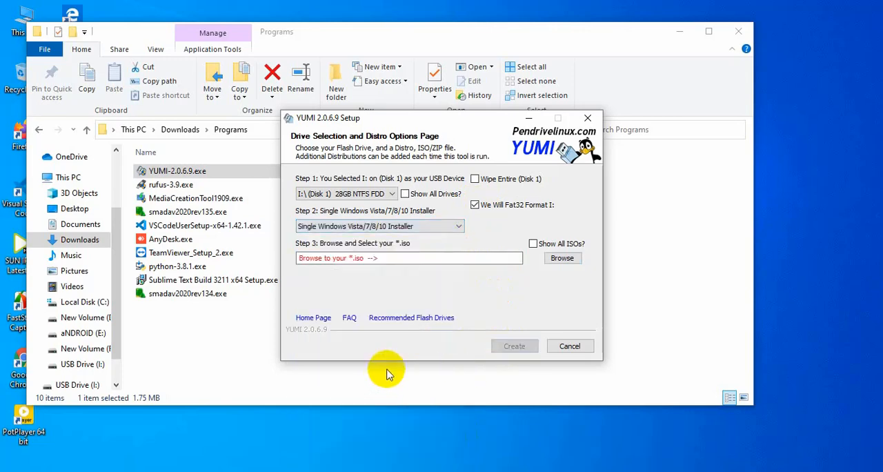
Select Windows 64 BIT.iso again as the source image for the installer.
{"action": "left_click", "coordinate": [560, 259]}
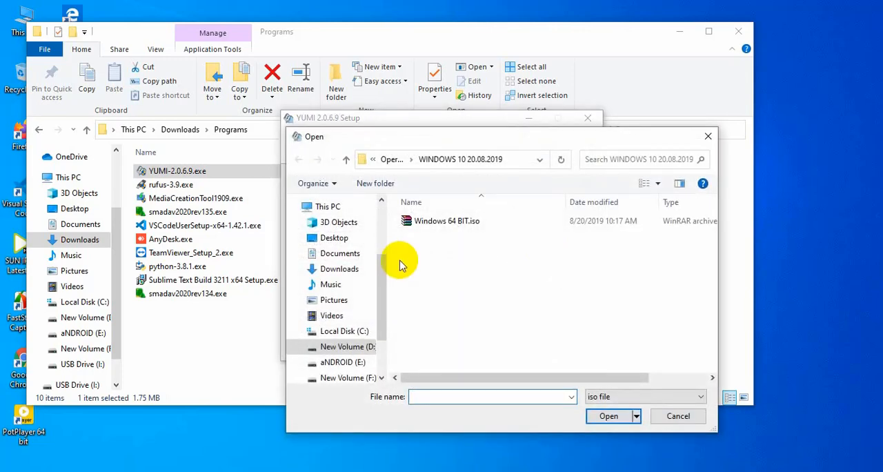
{"action": "left_click", "coordinate": [435, 222]}
{"action": "left_click", "coordinate": [610, 417]}
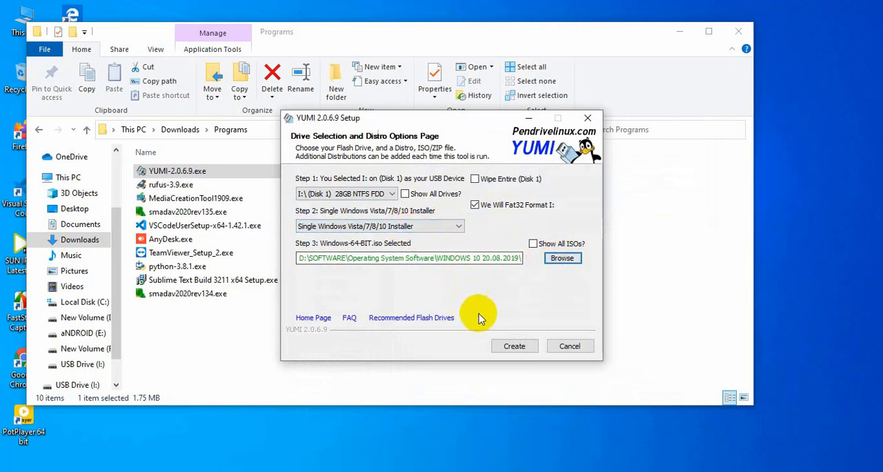
Create the bootable USB on drive I:, approving the data-erasing format, and decline adding more ISOs once it completes.
{"action": "left_click", "coordinate": [514, 347]}
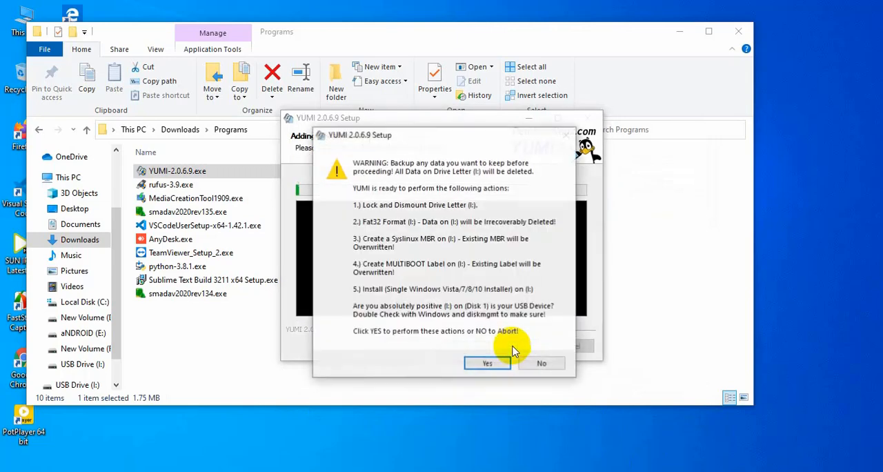
{"action": "left_click", "coordinate": [487, 364]}
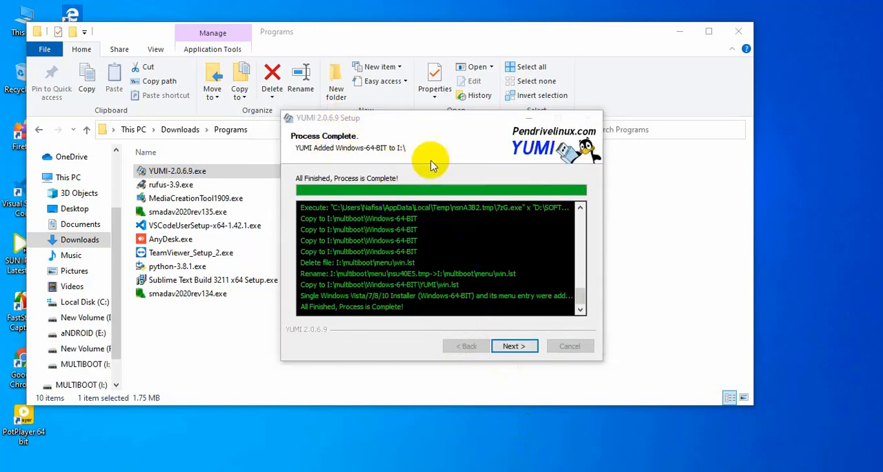
{"action": "left_click", "coordinate": [511, 350]}
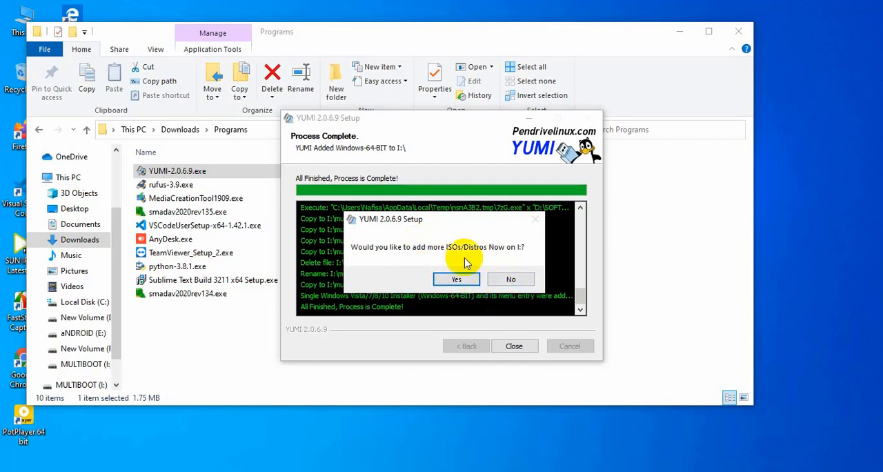
{"action": "left_click", "coordinate": [511, 282]}
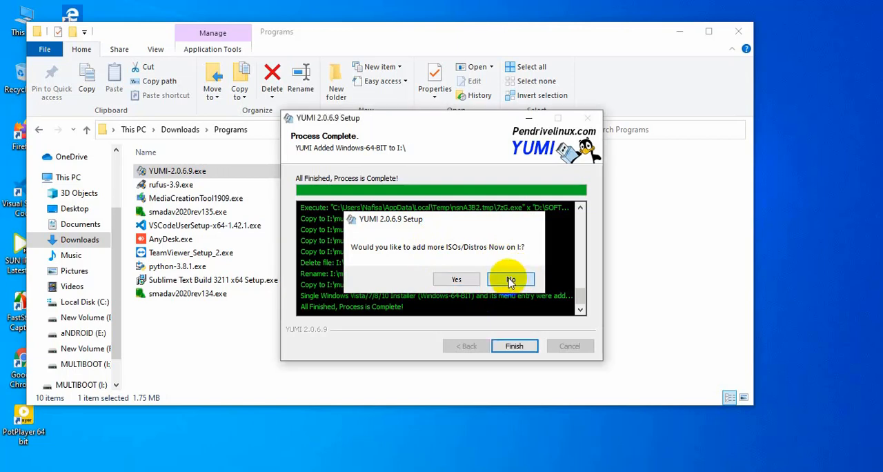